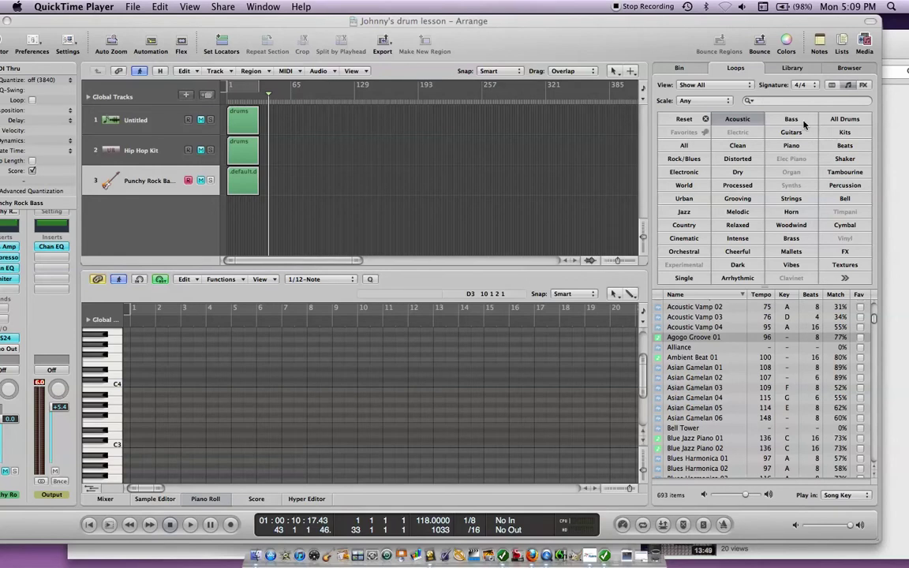
Browse the Library and project file views, then return to Apple Loops.
click(790, 71)
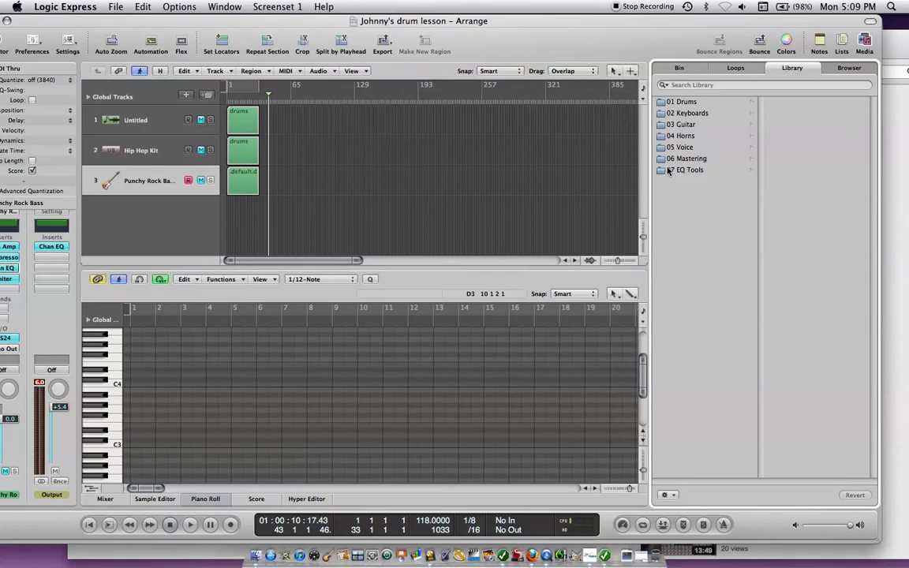
click(844, 70)
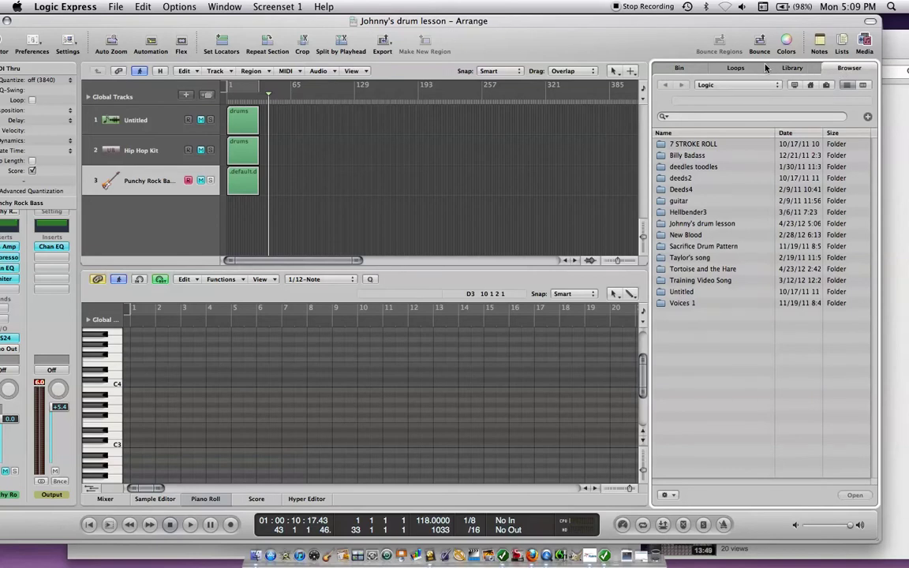
click(736, 69)
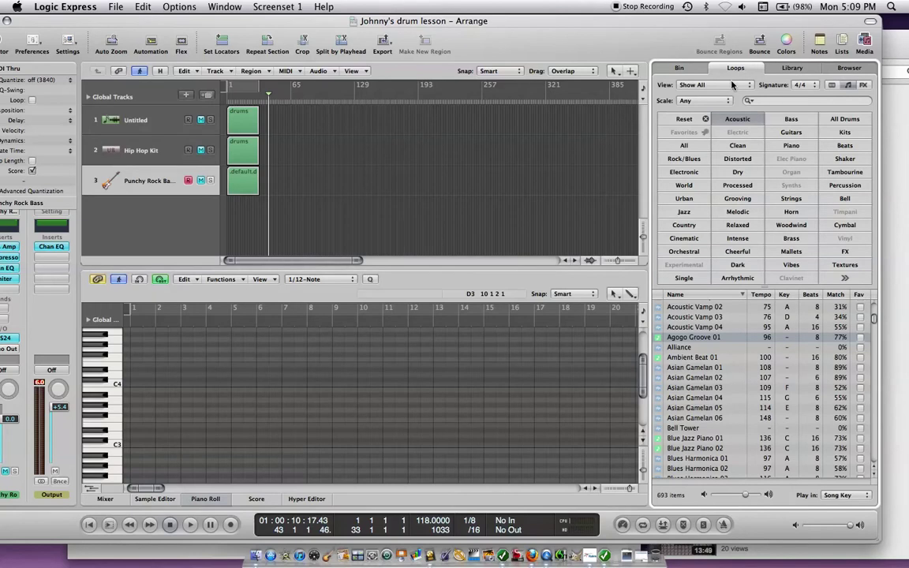
Keep all loop collections shown, the scale filter at Any and time signature at 4/4.
click(751, 85)
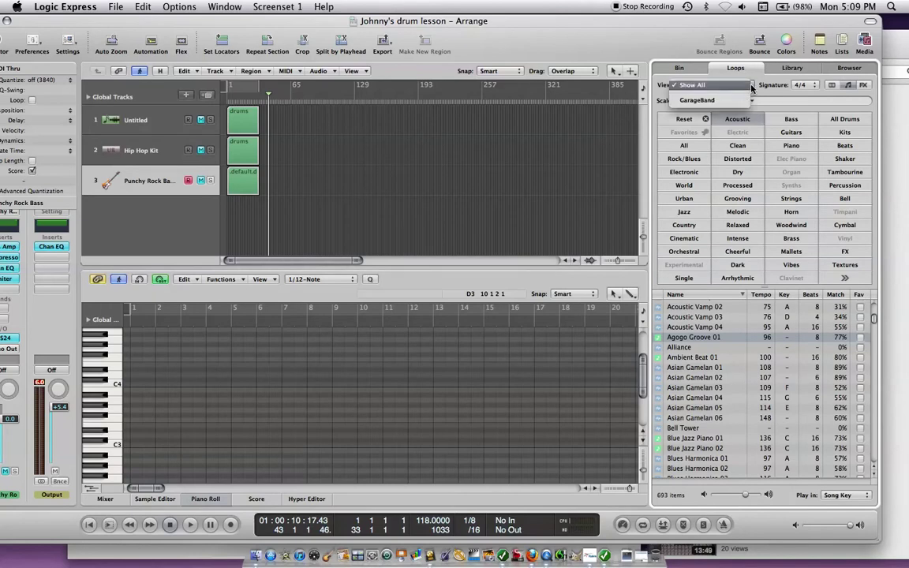
click(750, 86)
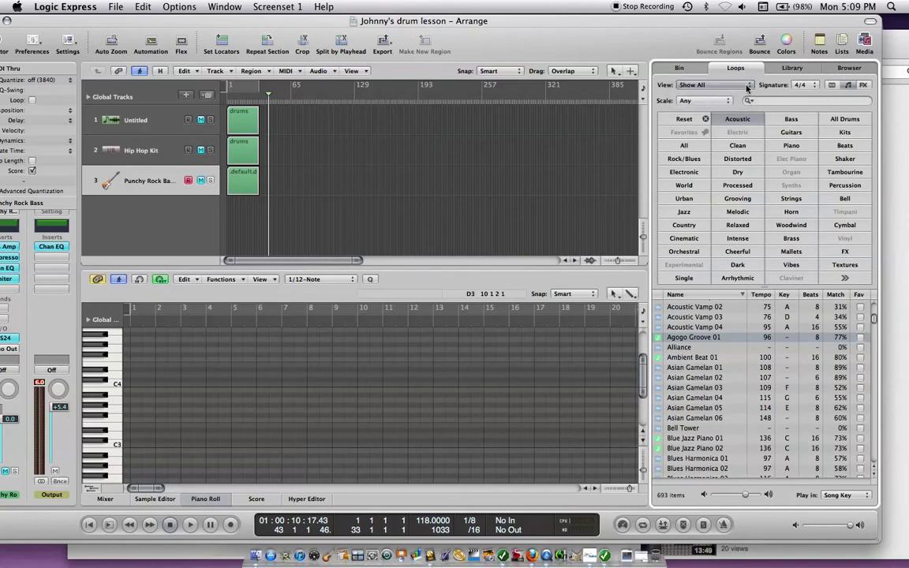
click(749, 87)
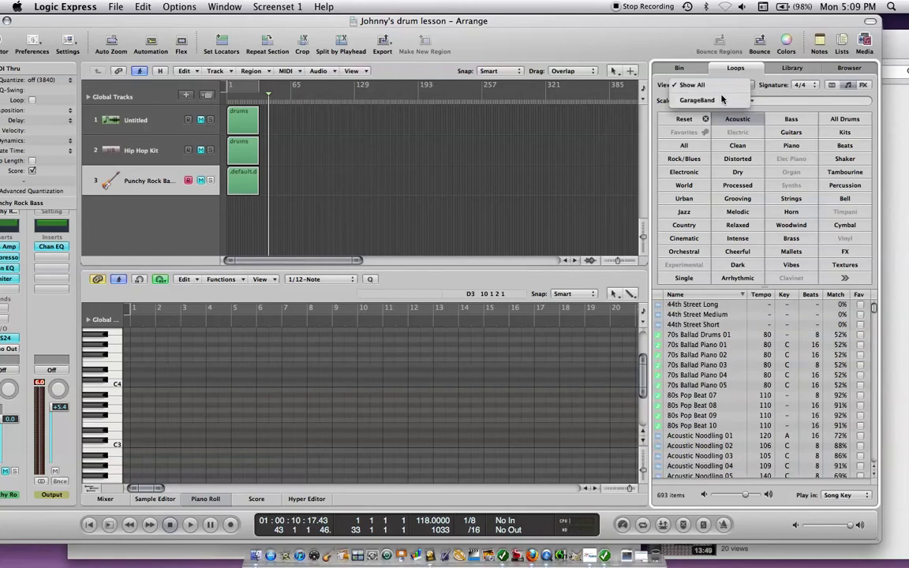
click(713, 86)
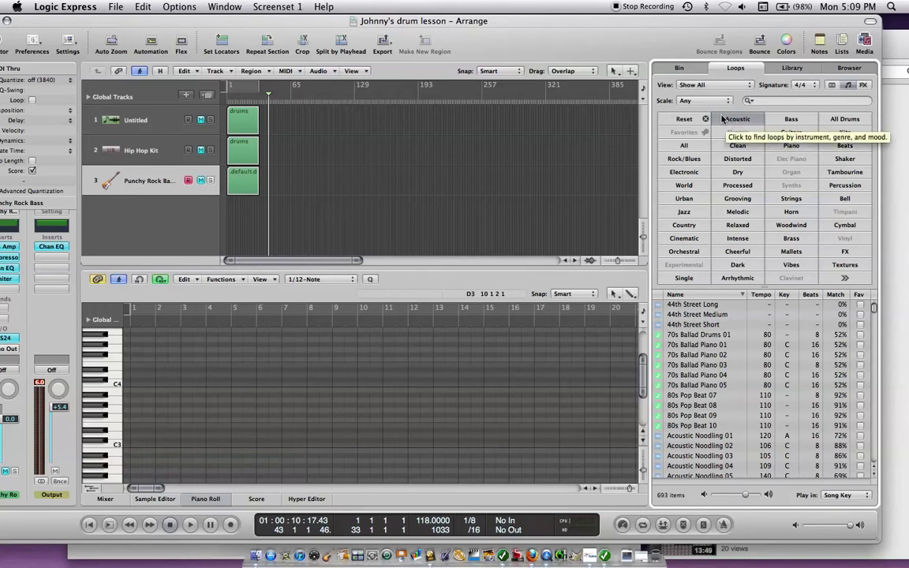
click(729, 103)
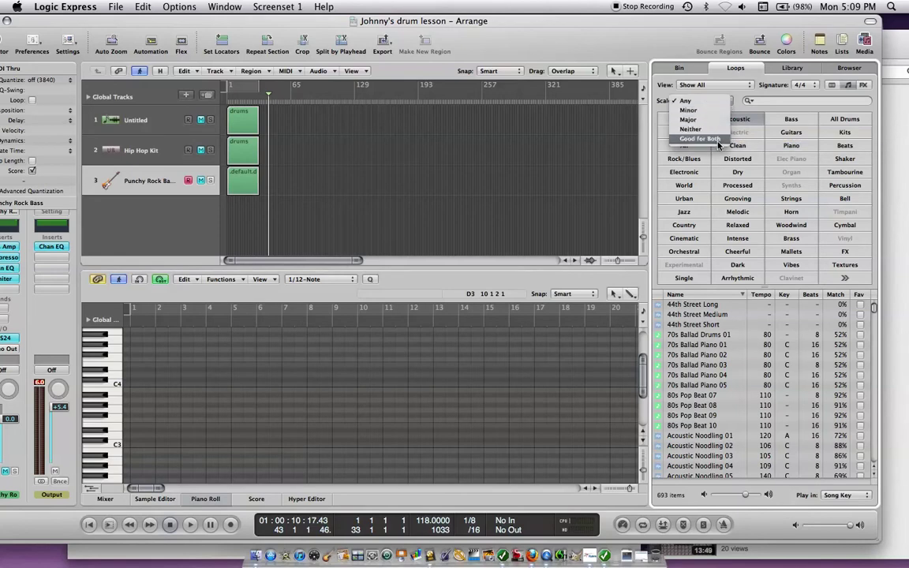
click(758, 80)
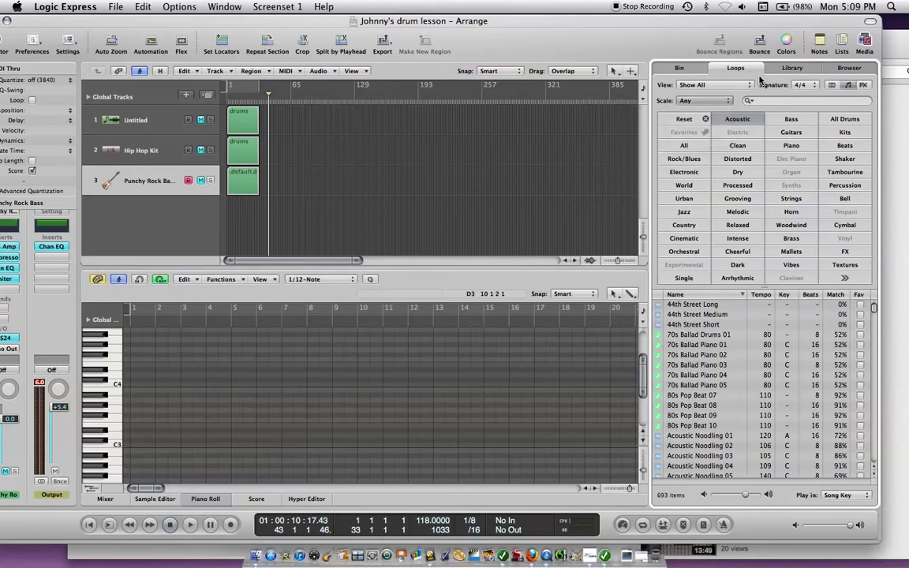
click(814, 86)
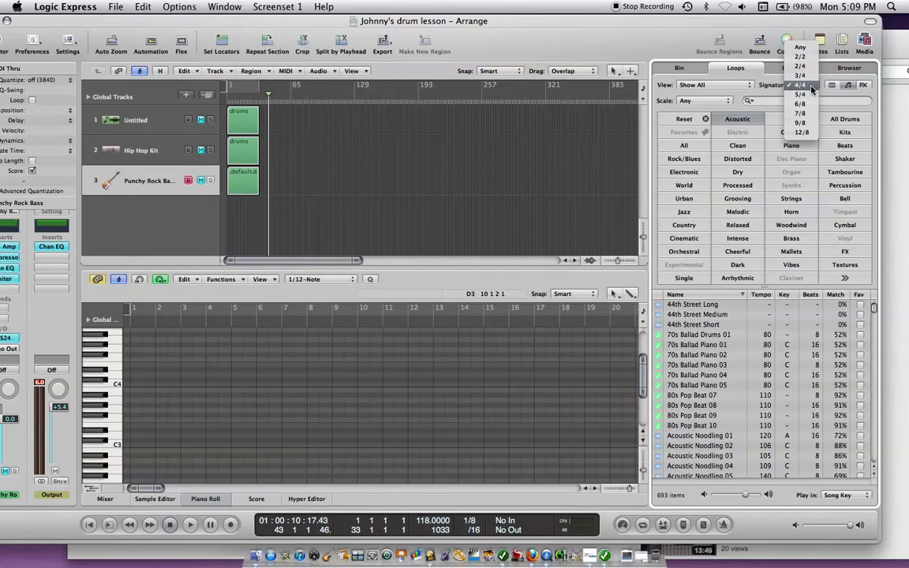
click(813, 86)
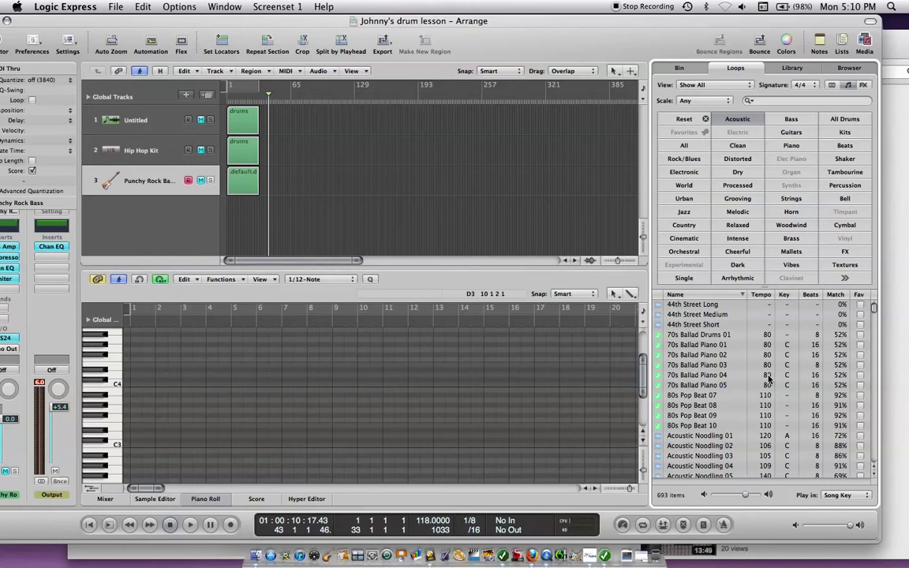
Scroll the loop list, clear keywords with All to list 1616 loops, and select Agogo Groove 01.
scroll(770, 380, down, 8)
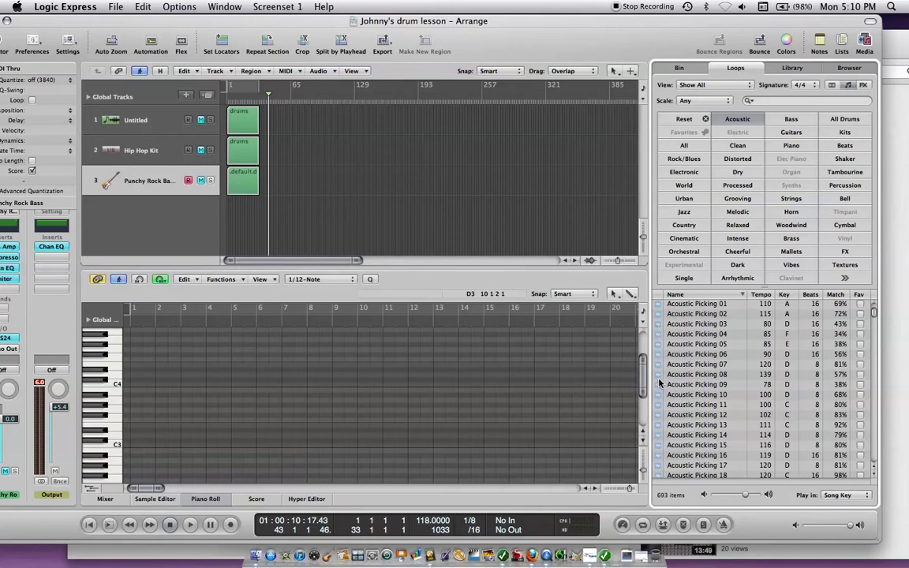
scroll(660, 383, up, 2)
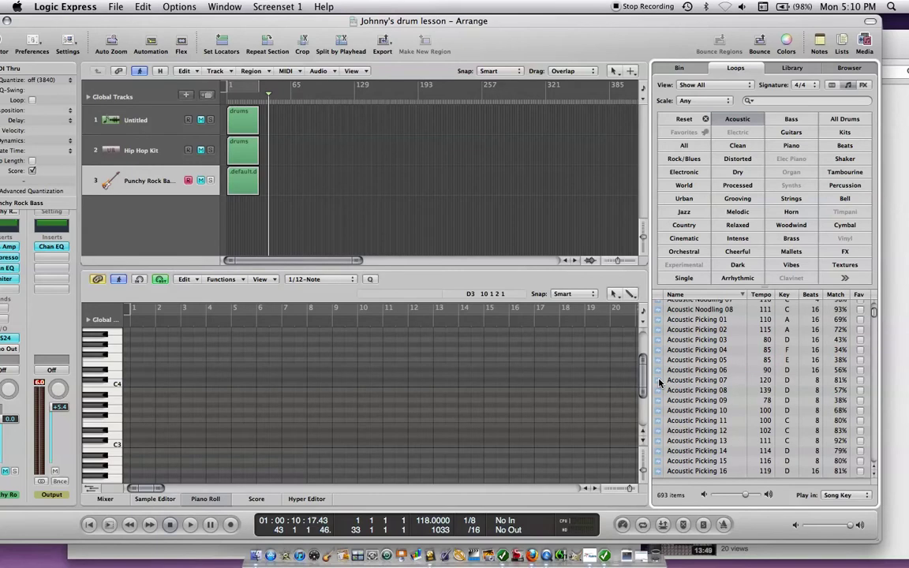
scroll(660, 383, up, 6)
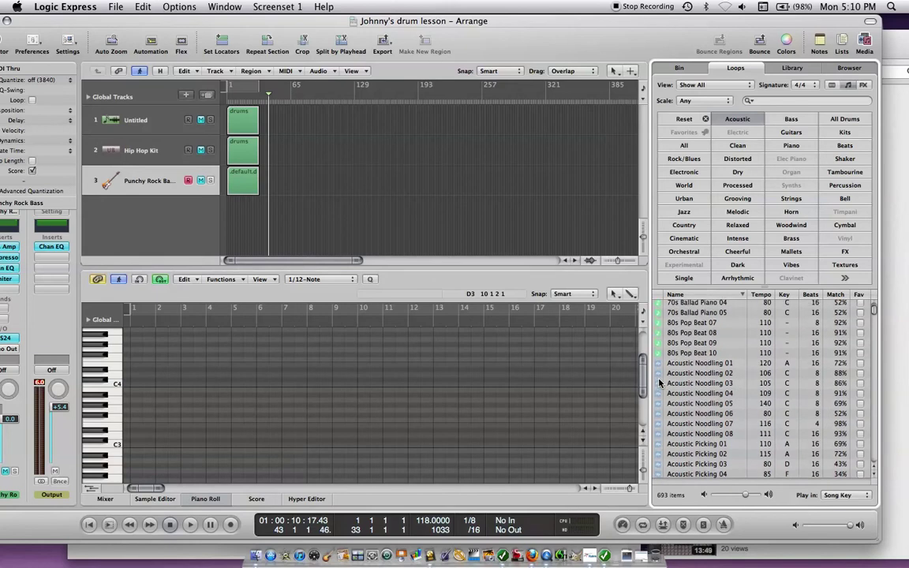
scroll(660, 383, up, 1)
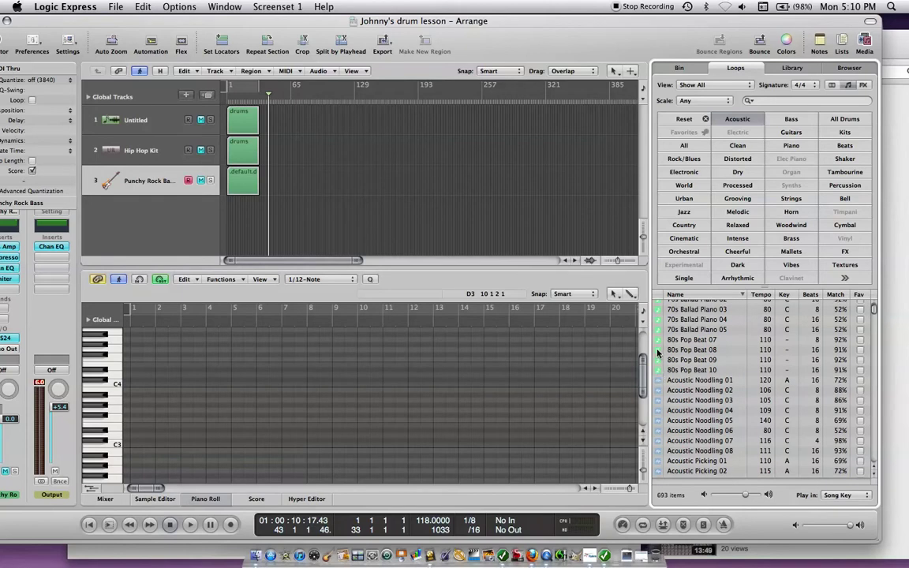
scroll(702, 347, up, 3)
scroll(710, 345, down, 10)
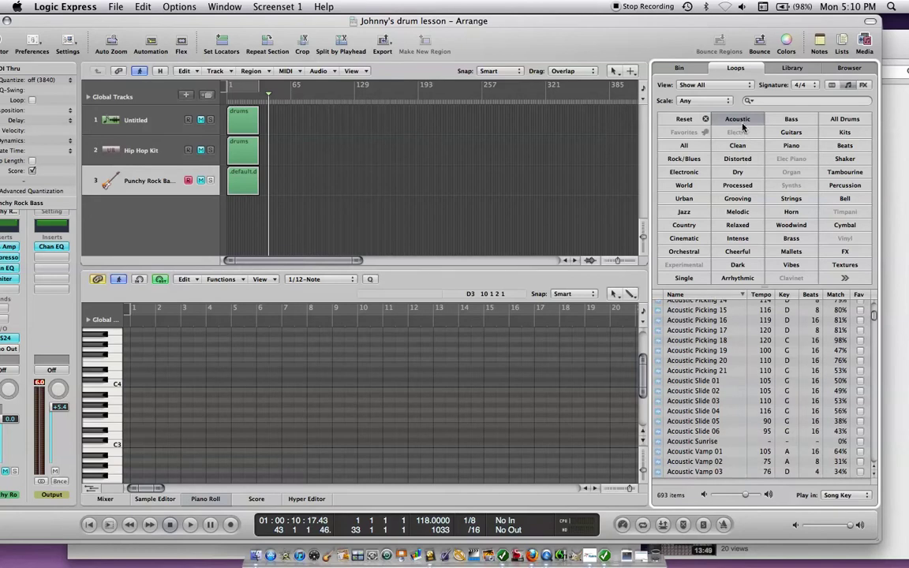
click(738, 198)
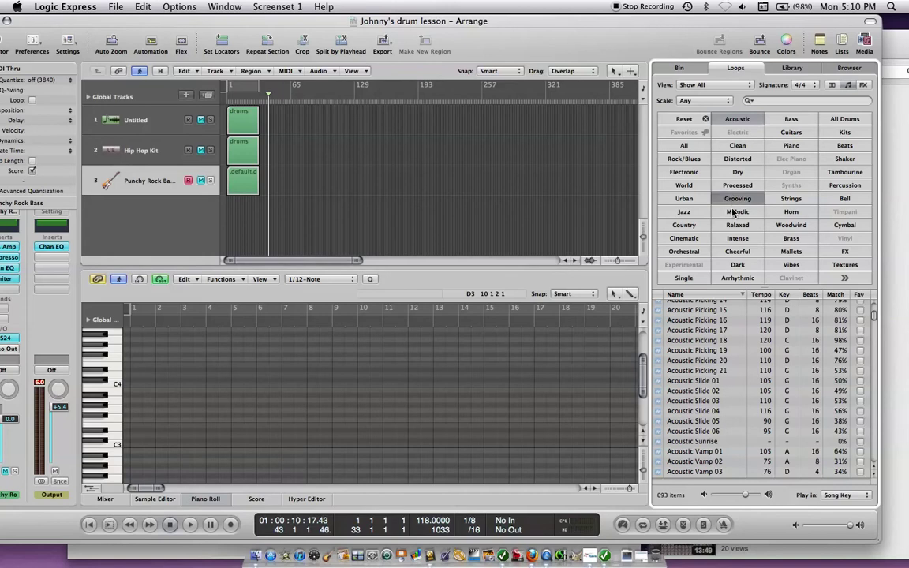
click(685, 146)
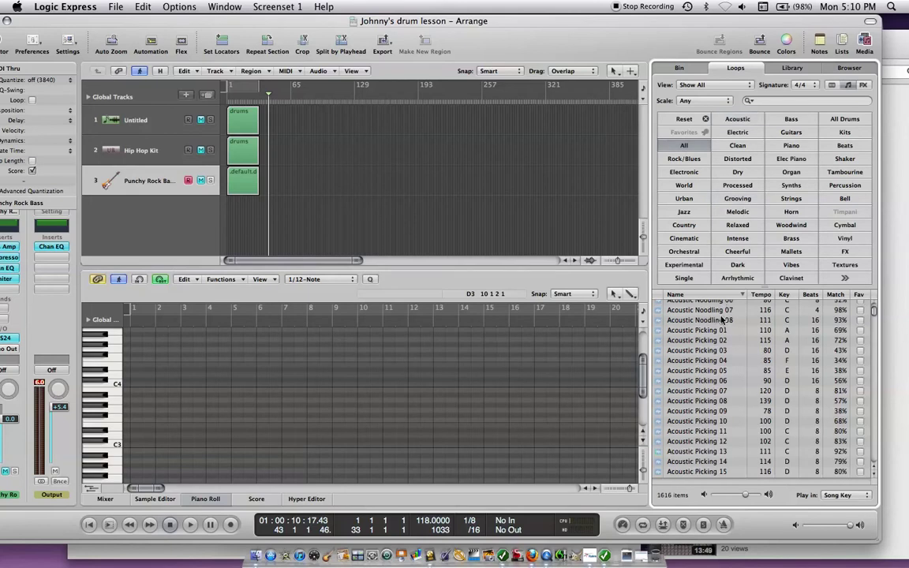
scroll(723, 363, down, 10)
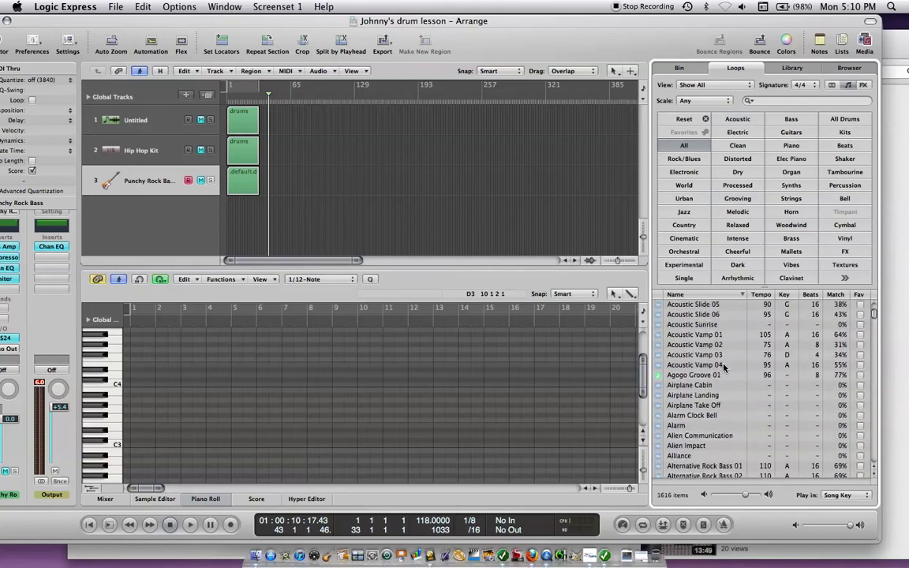
click(672, 379)
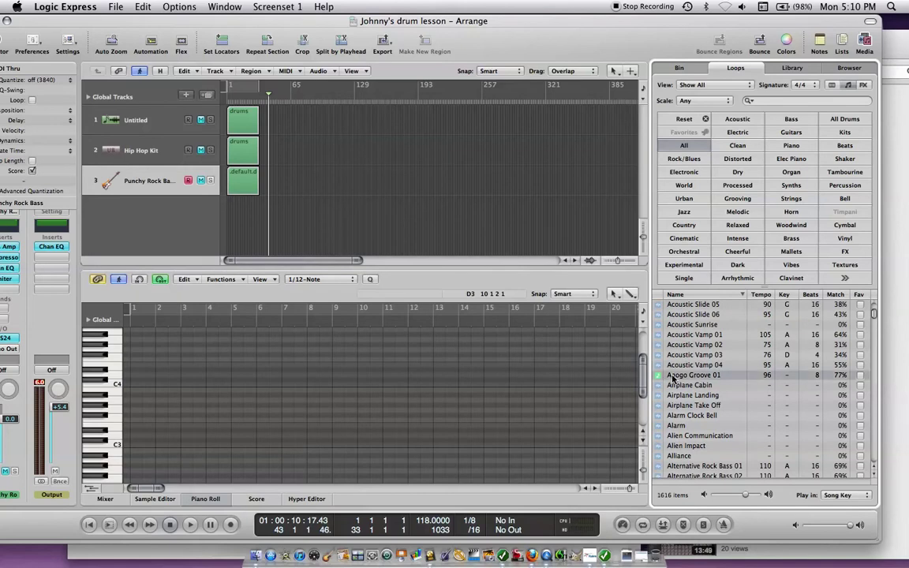
Drop Agogo Groove 01 in as a new Pop Kit track and set a cycle from bar 9.
drag(673, 378, 237, 219)
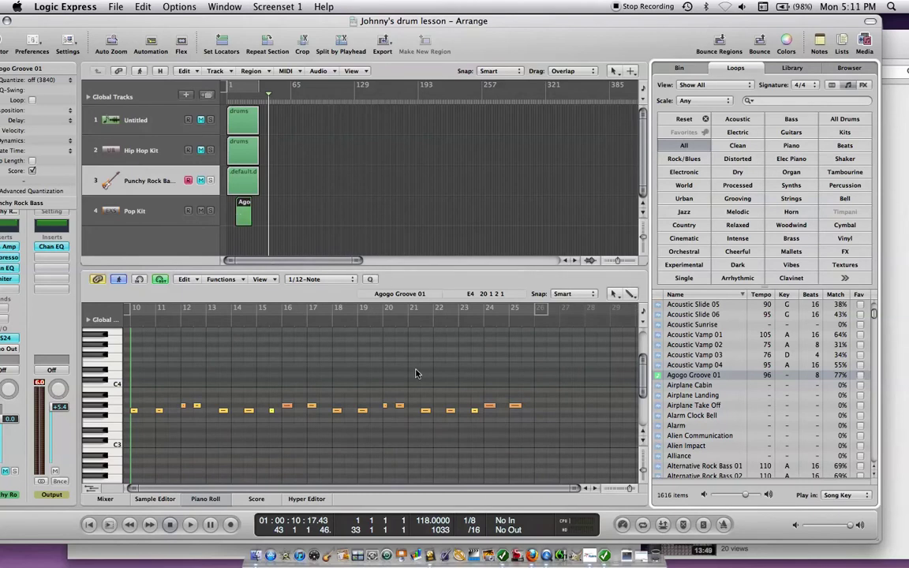
click(233, 88)
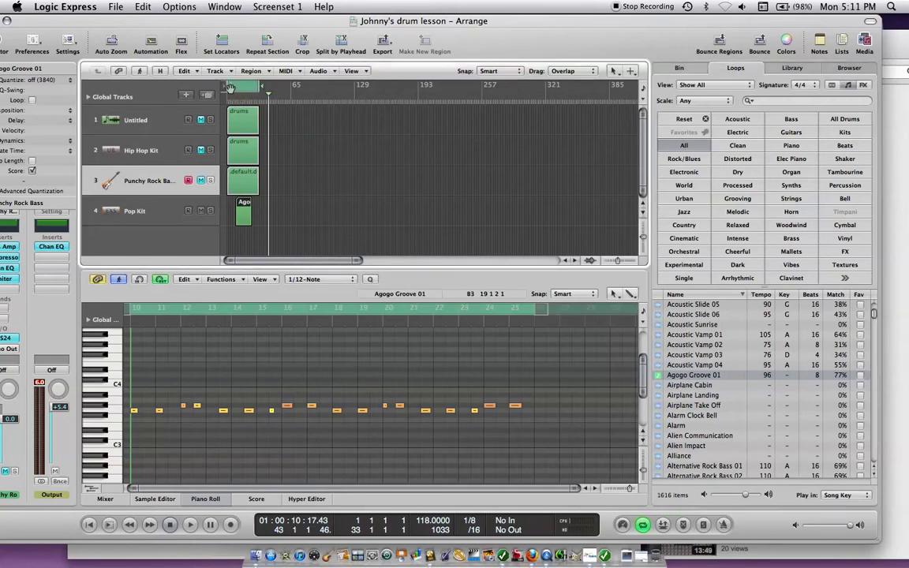
drag(228, 86, 254, 87)
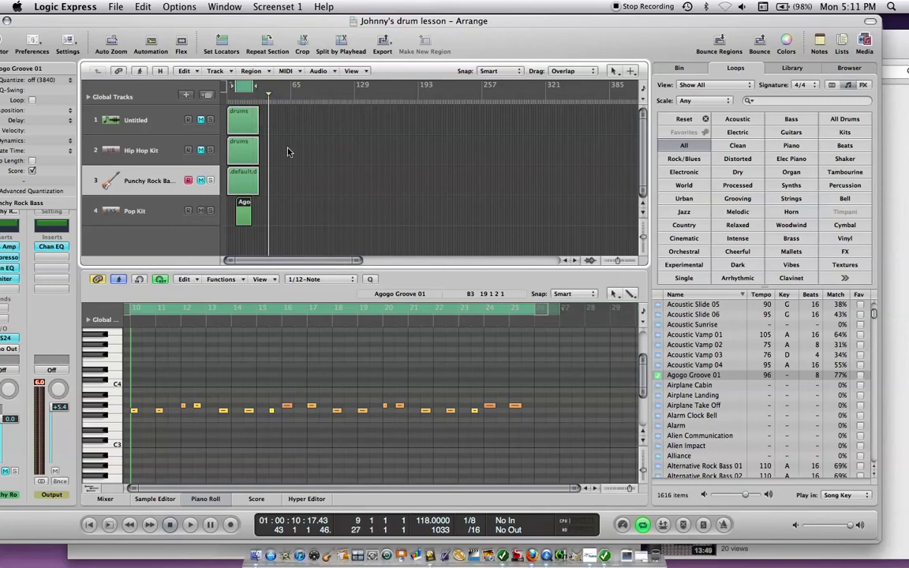
Play and stop the cycled groove, deselect, then drag the Agogo region's right edge longer.
key(space)
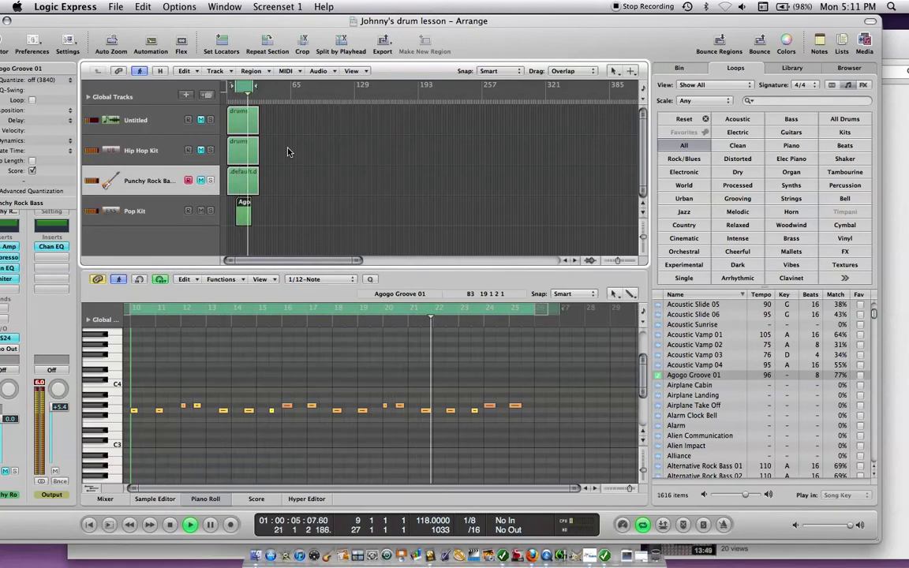
key(space)
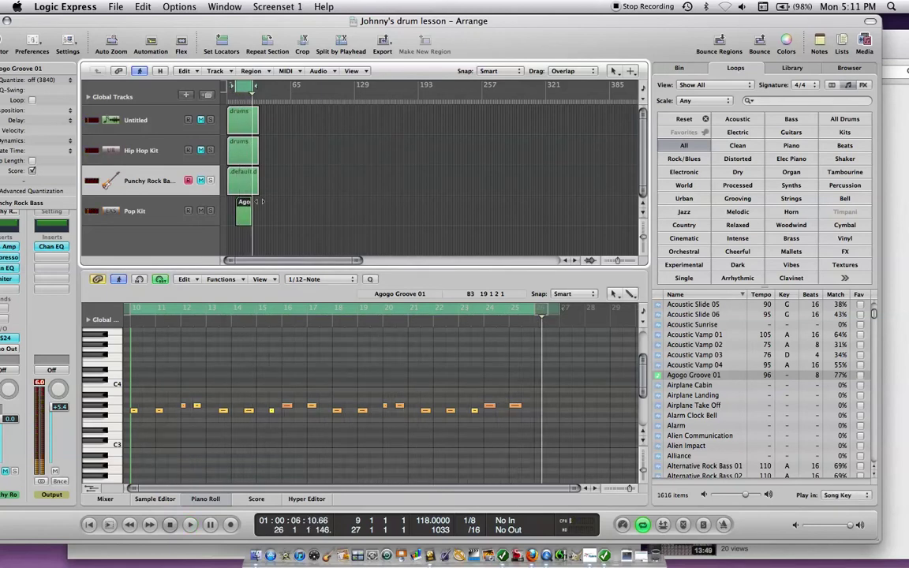
click(300, 167)
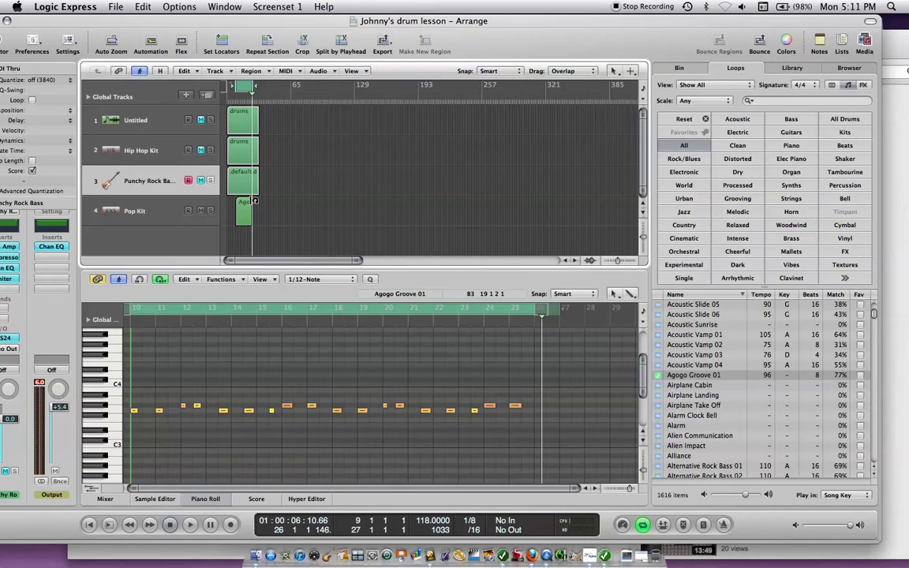
drag(255, 201, 250, 221)
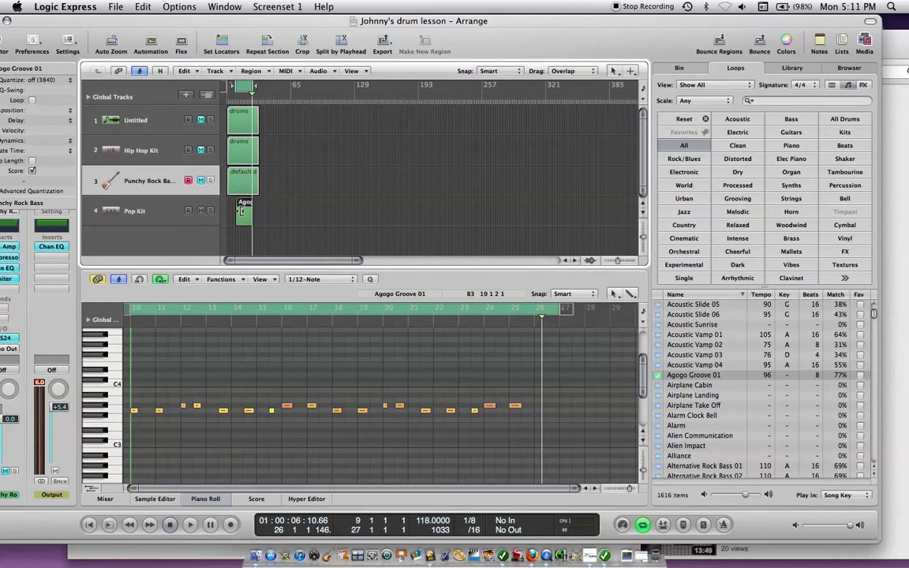
Delete the Agogo Groove 01 region, then delete the empty Pop Kit track.
key(Delete)
click(159, 217)
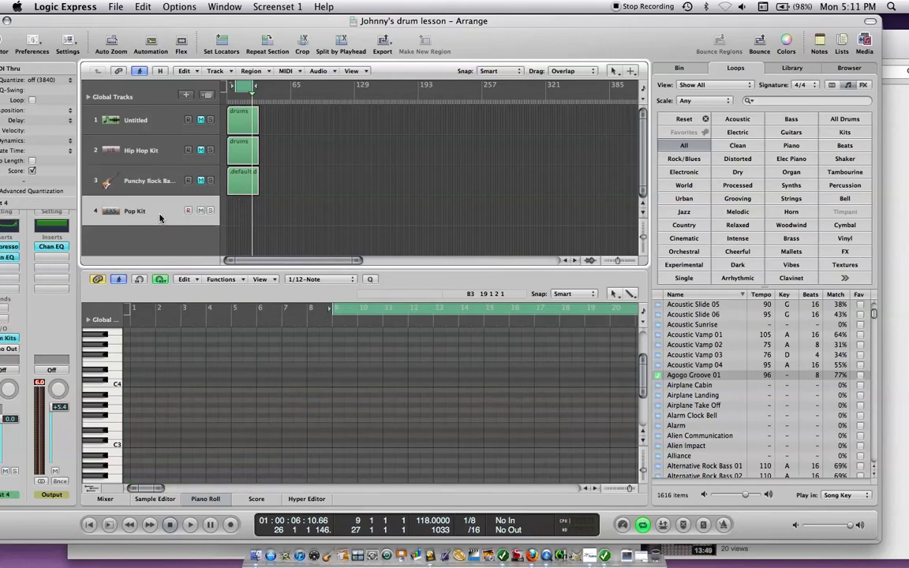
key(super+BackSpace)
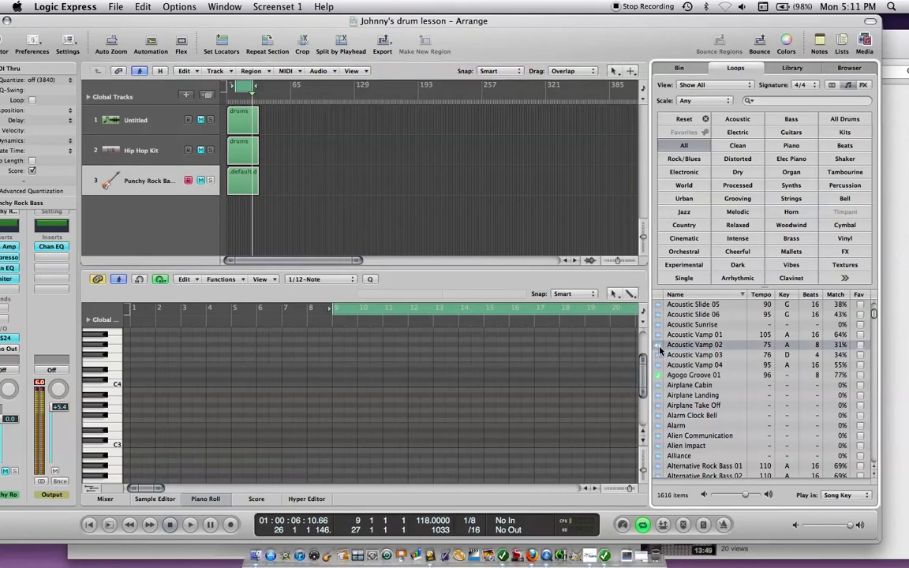
key(XF86AudioRaiseVolume)
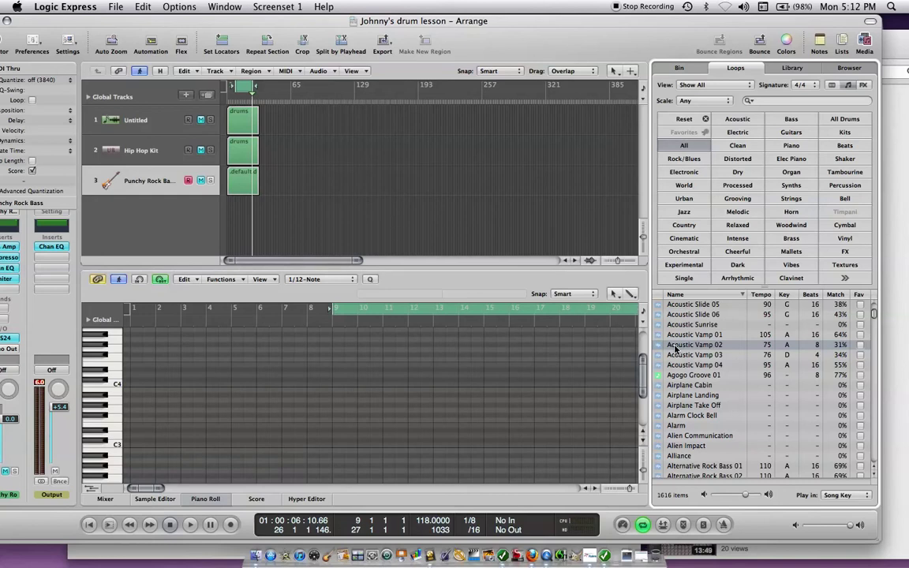
Add Acoustic Vamp 02 as a new track, loop it out to bar 283, and play it.
drag(675, 350, 259, 217)
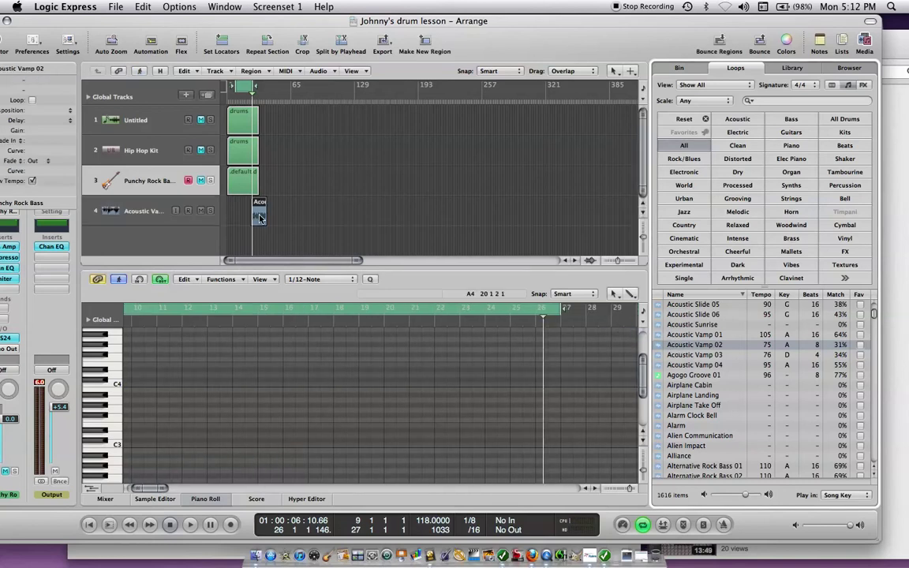
double_click(260, 219)
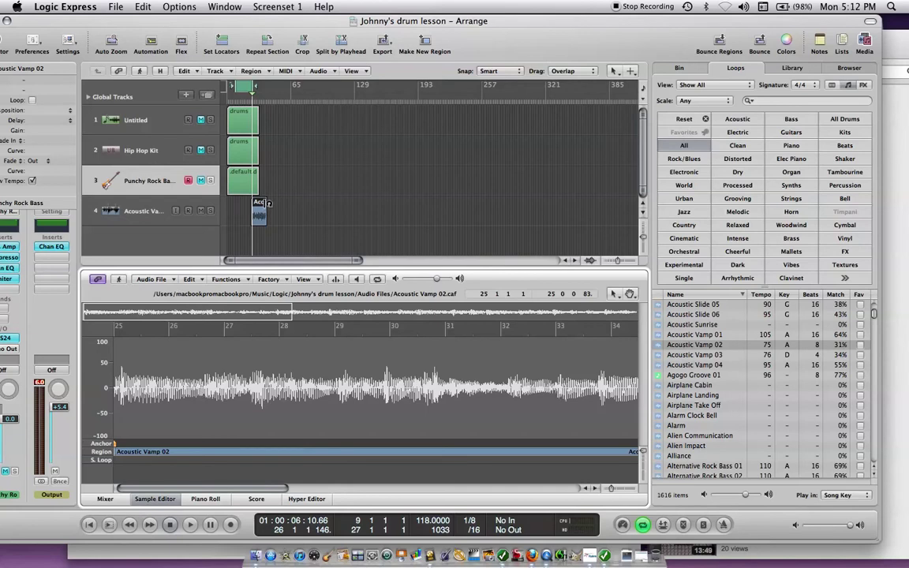
drag(269, 203, 393, 226)
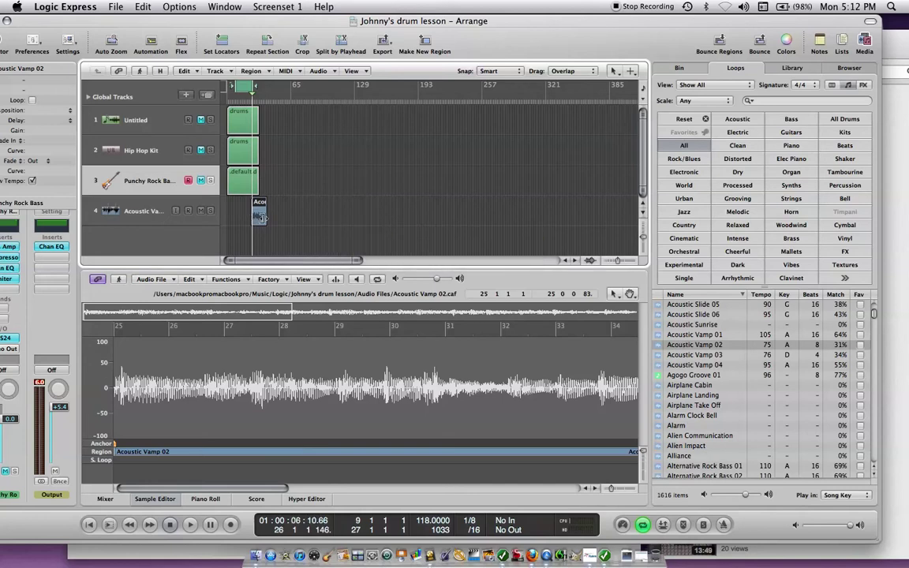
drag(263, 215, 287, 226)
drag(267, 200, 509, 194)
key(space)
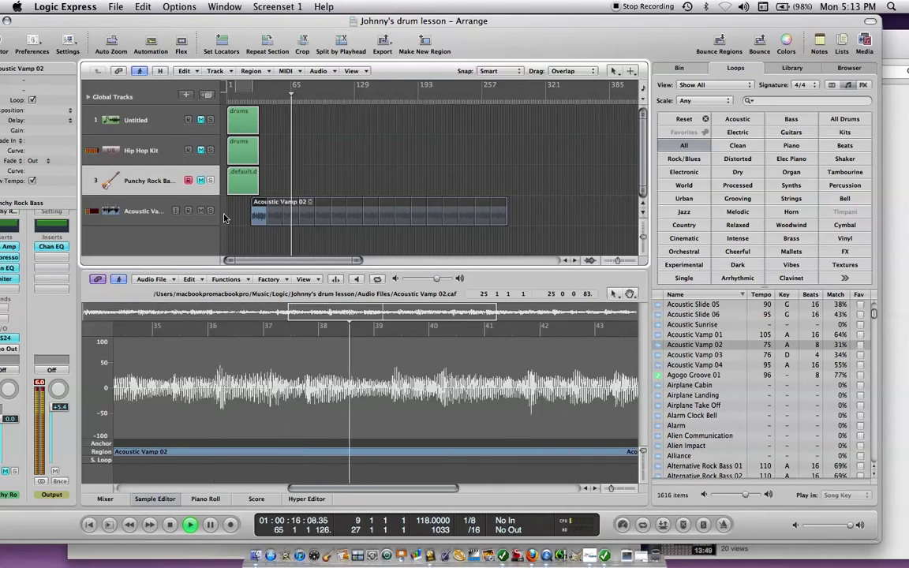
key(space)
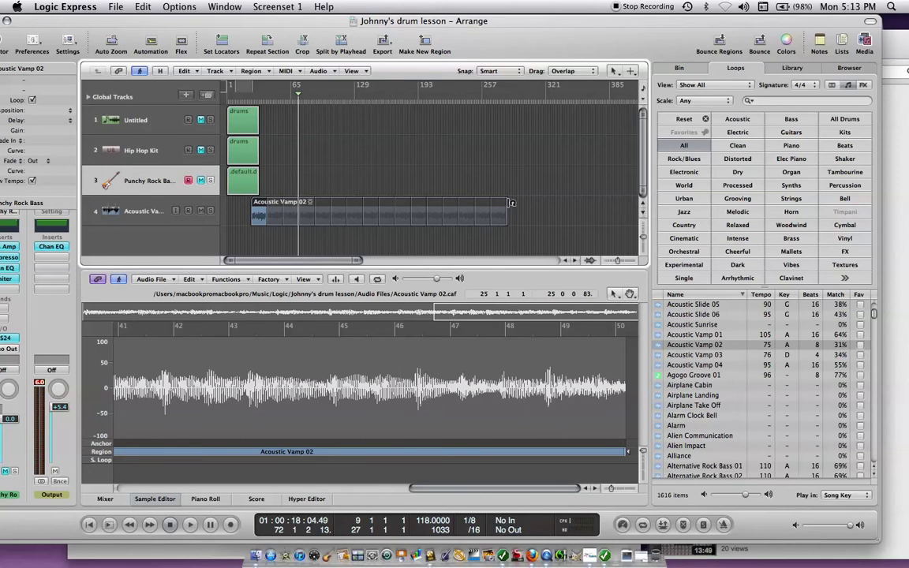
Shorten Acoustic Vamp 02 to one pass and place Acoustic Vamp 01 right after it.
drag(508, 200, 269, 198)
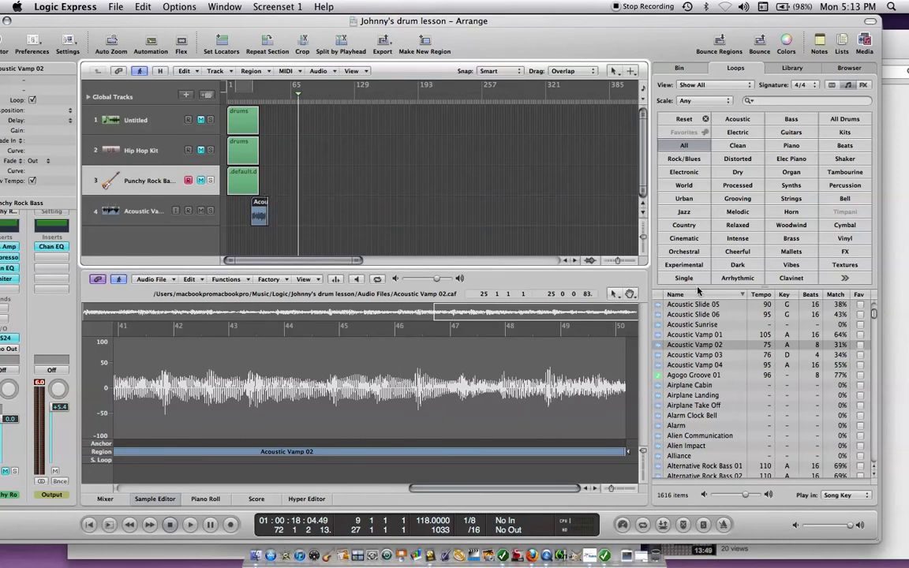
drag(689, 337, 314, 219)
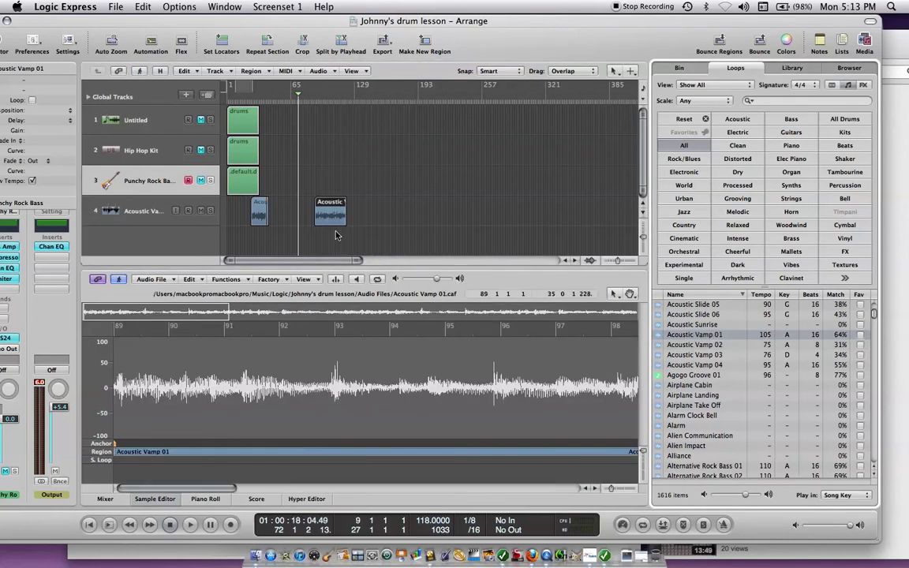
drag(335, 216, 292, 213)
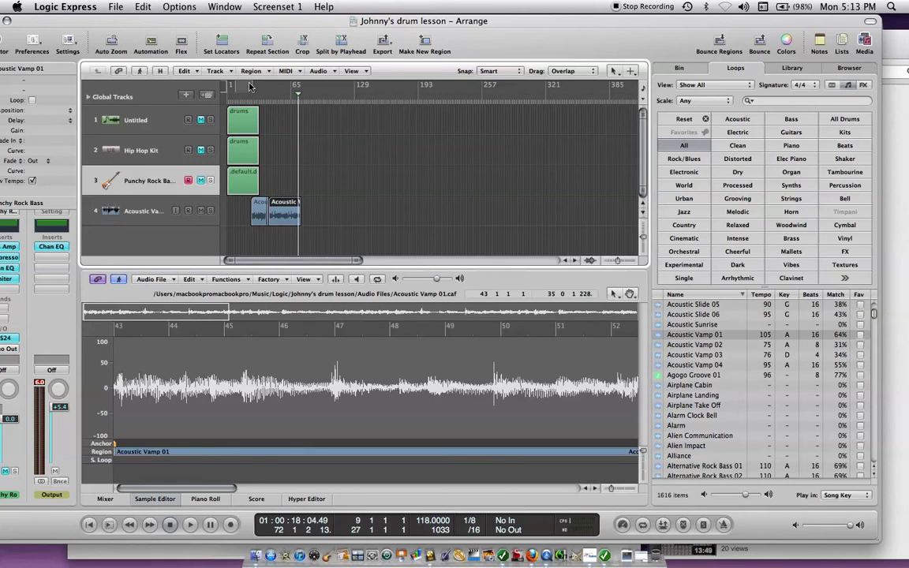
double_click(285, 89)
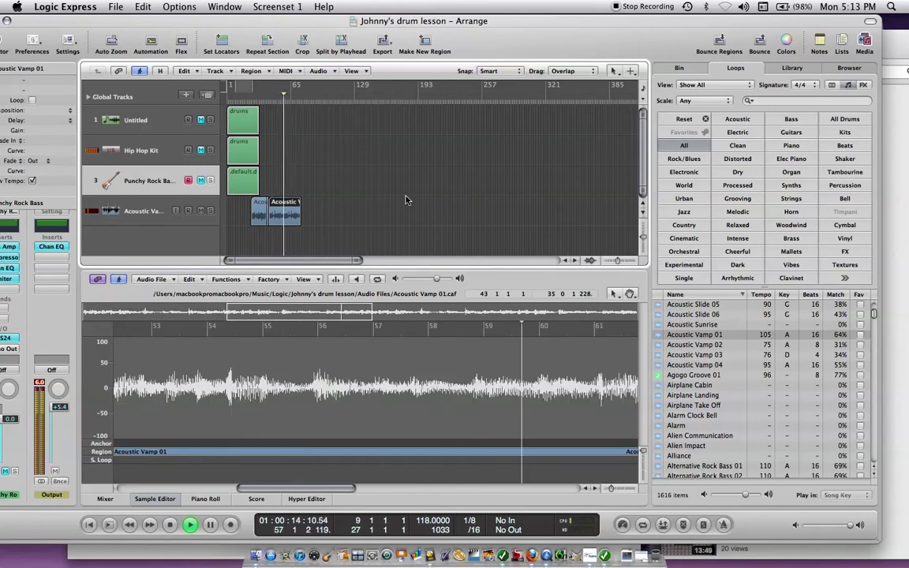
key(space)
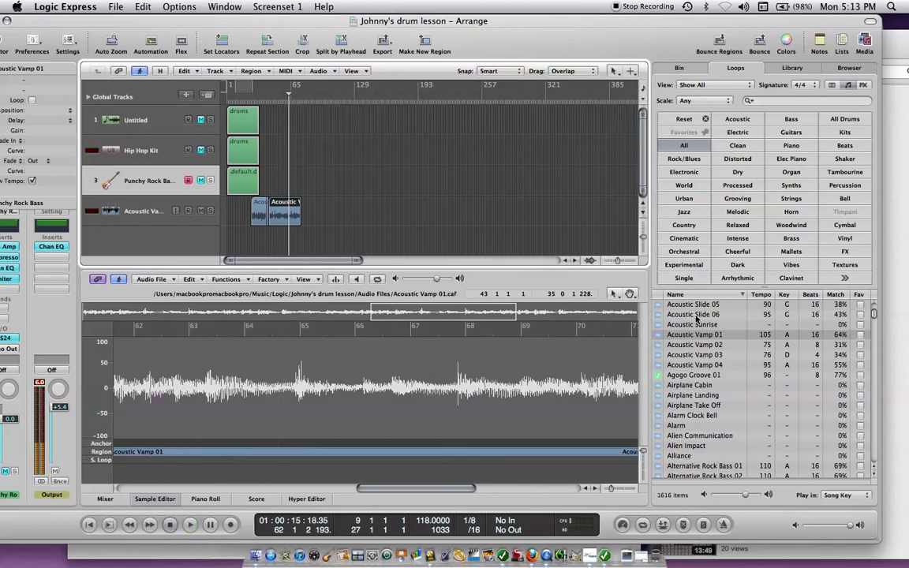
Add Acoustic Vamp 04 after the other two vamps and audition all three.
drag(705, 370, 319, 207)
key(space)
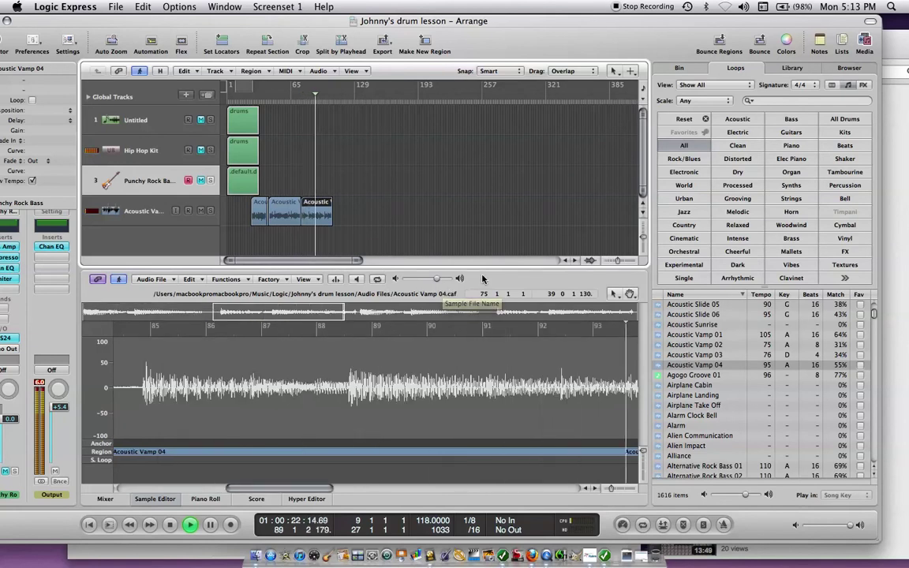
key(space)
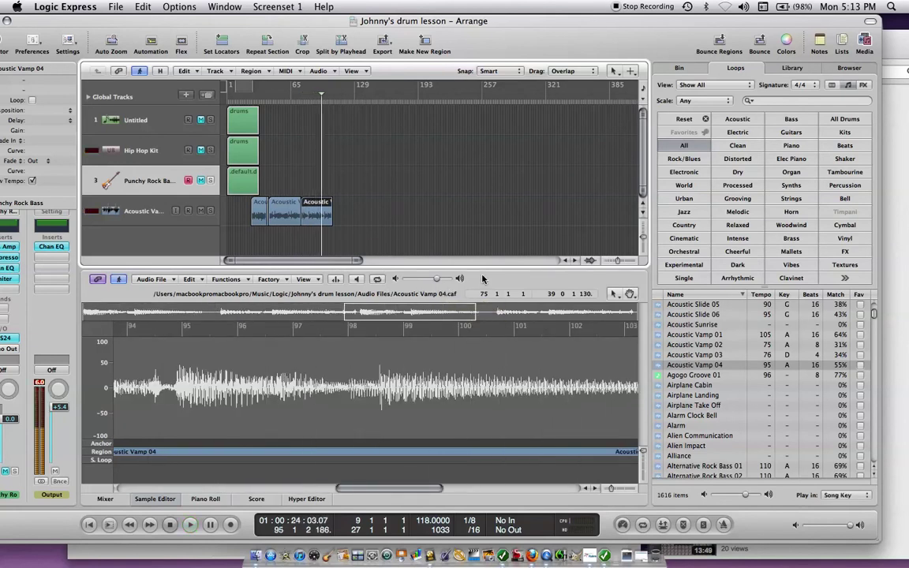
With the Glue Tool, select the three Acoustic Vamp regions on track 4 and glue them.
click(616, 72)
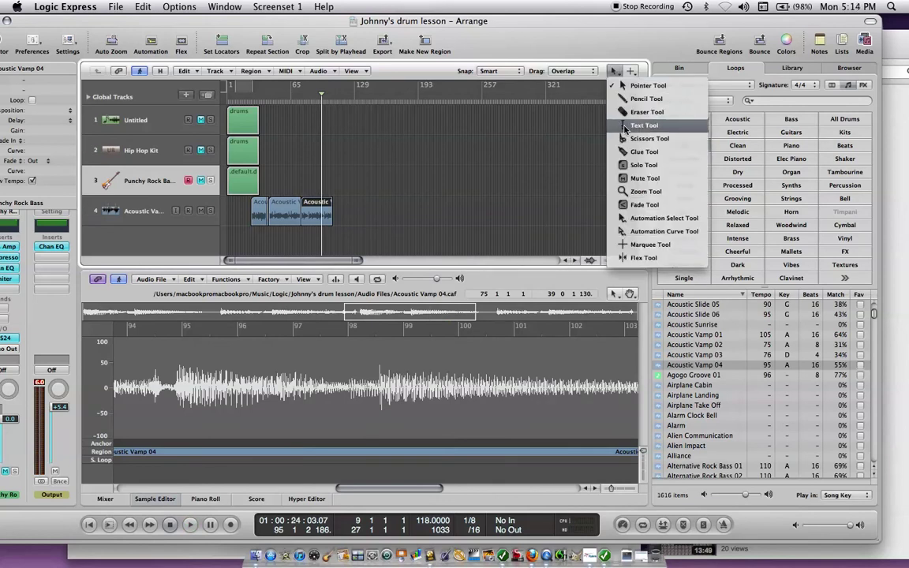
click(628, 151)
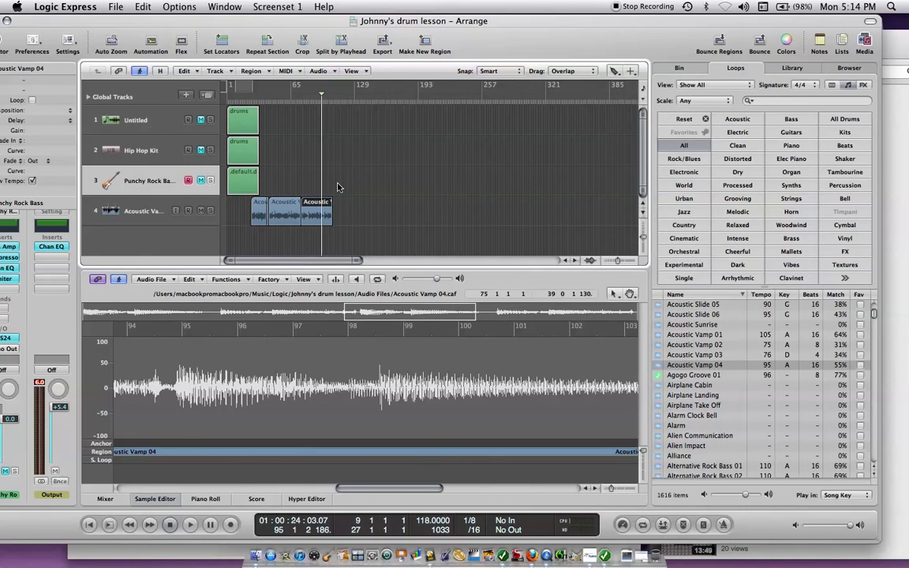
drag(246, 208, 338, 220)
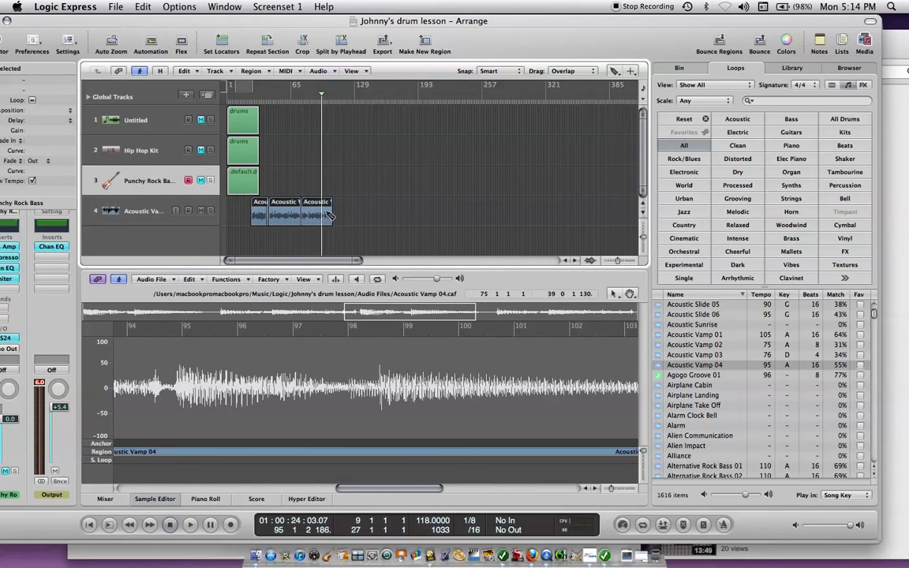
key(super+j)
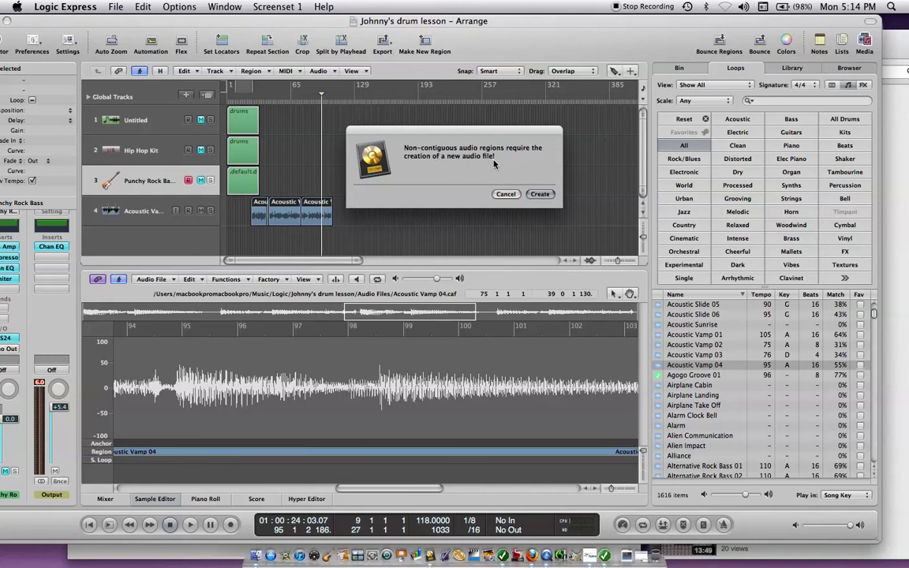
Create the new audio file, return to the Pointer Tool, play and select the merged Acoustic Vamp 02 region.
click(551, 197)
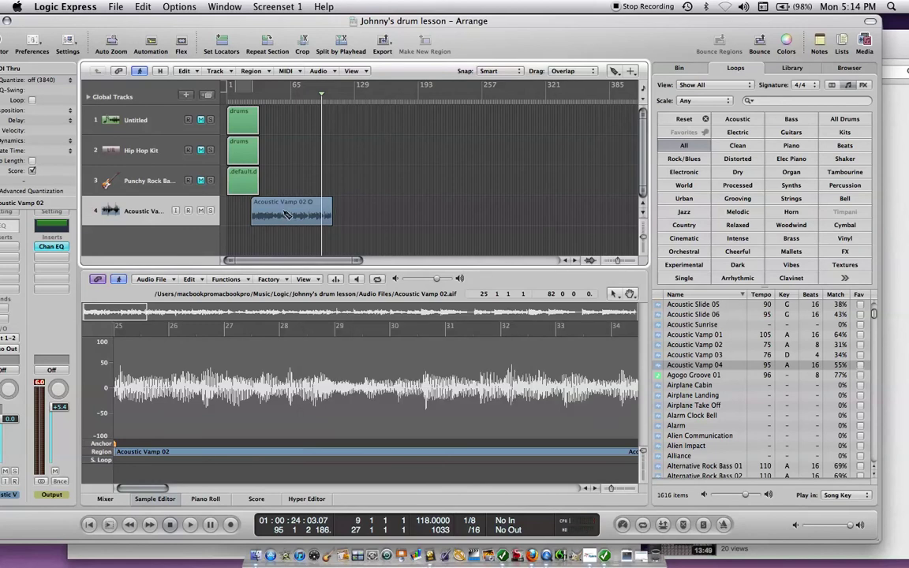
click(618, 73)
click(631, 86)
key(space)
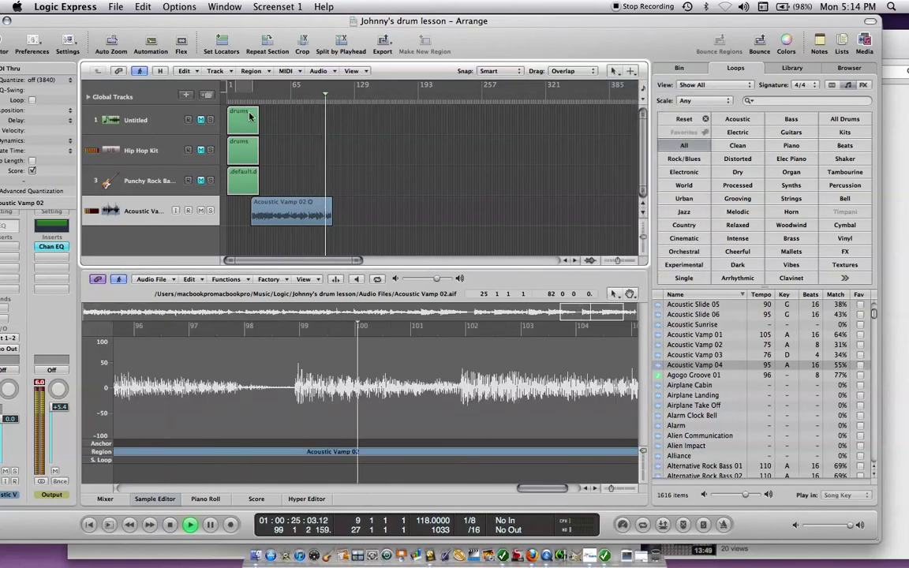
click(262, 99)
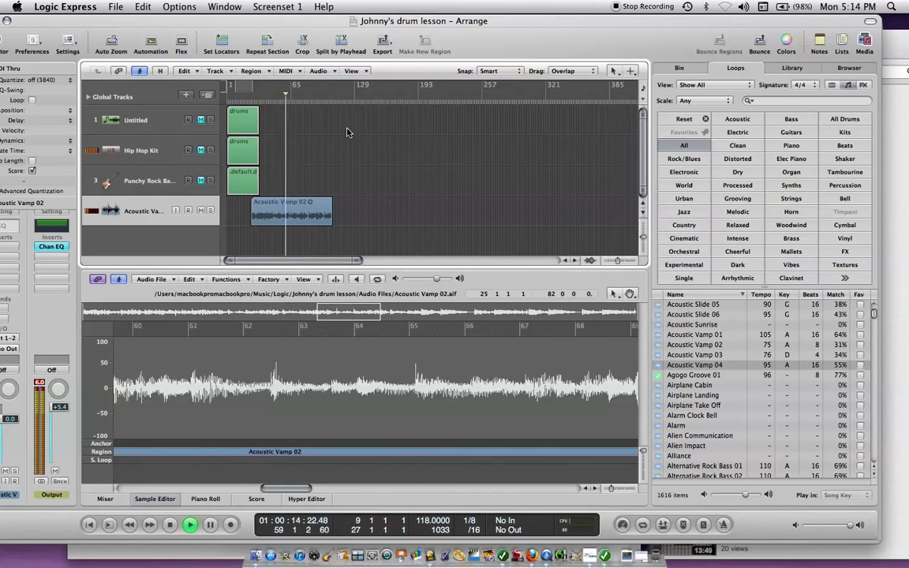
key(space)
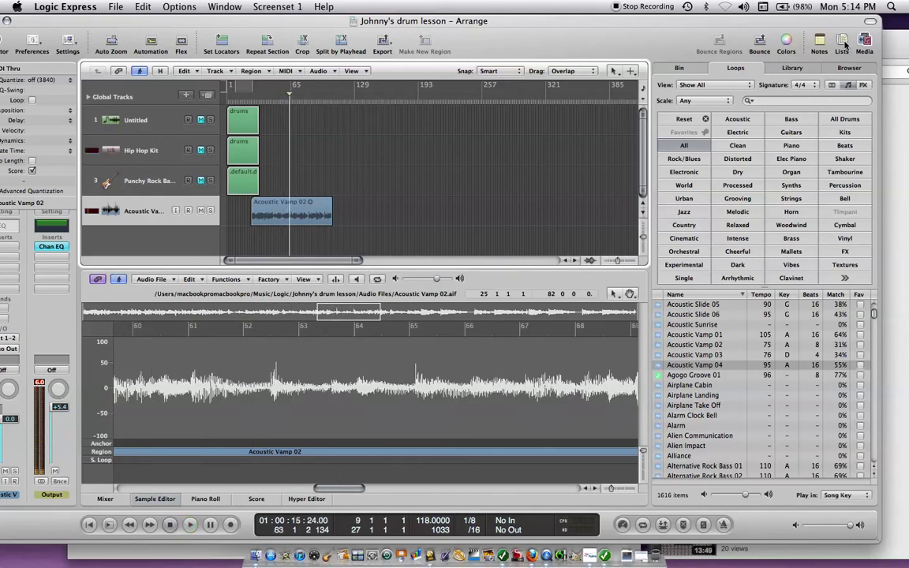
click(310, 210)
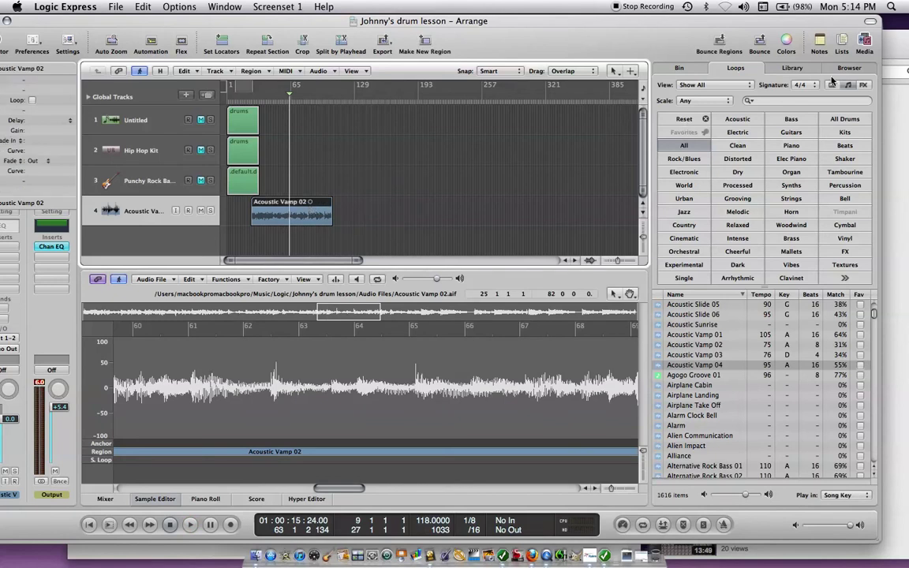
Open the Bin to see the new 2.6 MB Acoustic Vamp 02.aif file.
click(675, 69)
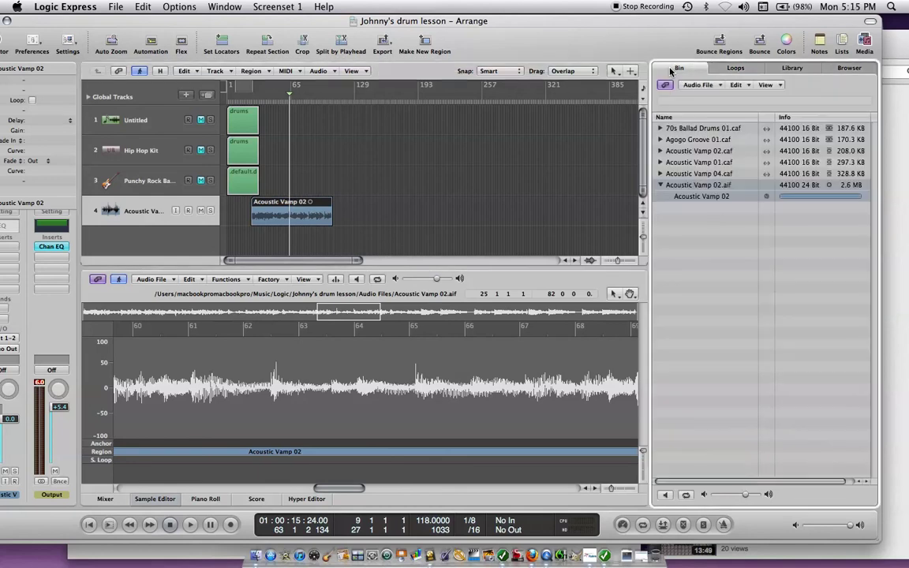